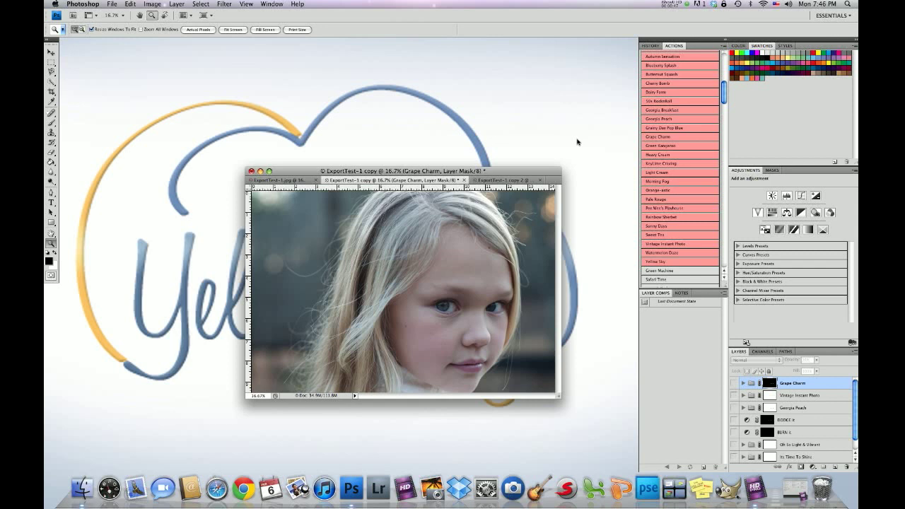
Step: Compare the flattened warm version against the layered working copy
{"action": "left_click", "coordinate": [506, 180]}
{"action": "left_click", "coordinate": [391, 186]}
{"action": "left_click", "coordinate": [499, 183]}
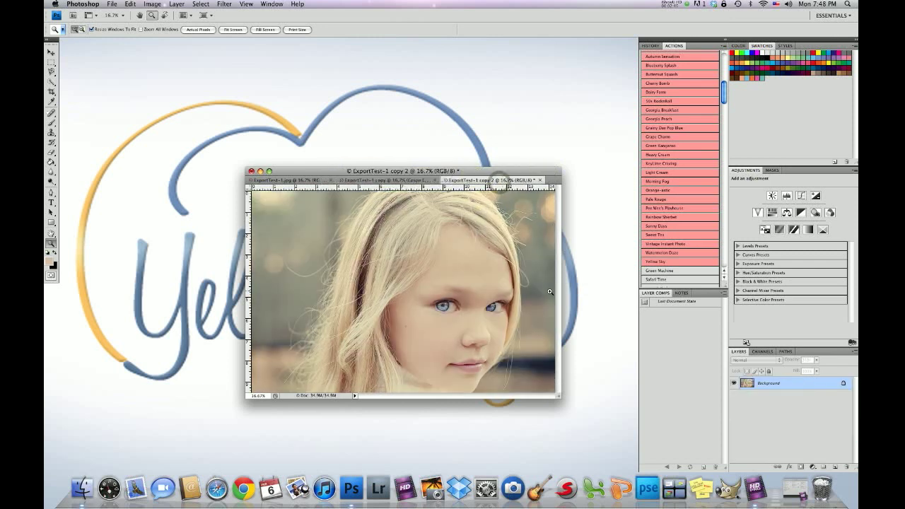
{"action": "left_click", "coordinate": [374, 180]}
{"action": "left_click_drag", "start_coordinate": [853, 402], "coordinate": [853, 410]}
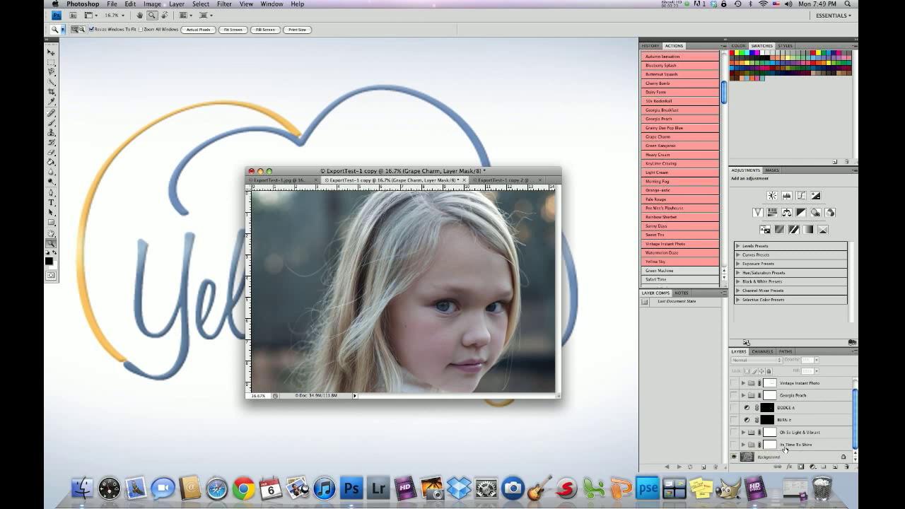
Step: Turn on the Its Time To Shine group and inspect its layers
{"action": "left_click", "coordinate": [733, 445]}
{"action": "left_click", "coordinate": [742, 445]}
{"action": "scroll", "coordinate": [742, 444], "scroll_direction": "down", "scroll_amount": 2}
{"action": "left_click", "coordinate": [740, 409]}
Step: Turn on and select the Oh So Light & Vibrant group, inspecting its layers
{"action": "left_click", "coordinate": [735, 432]}
{"action": "left_click", "coordinate": [790, 432]}
{"action": "left_click", "coordinate": [742, 432]}
{"action": "scroll", "coordinate": [772, 432], "scroll_direction": "down", "scroll_amount": 2}
{"action": "scroll", "coordinate": [771, 449], "scroll_direction": "down", "scroll_amount": 1}
{"action": "left_click", "coordinate": [742, 382]}
Step: Select the DODGE it layer, with white foreground and the Brush tool
{"action": "left_click", "coordinate": [784, 408]}
{"action": "left_click", "coordinate": [54, 253]}
{"action": "left_click", "coordinate": [51, 122]}
Step: Turn on the DODGE it layer, checking the before-and-after effect
{"action": "left_click", "coordinate": [733, 408]}
{"action": "left_click", "coordinate": [733, 408]}
{"action": "left_click", "coordinate": [733, 408]}
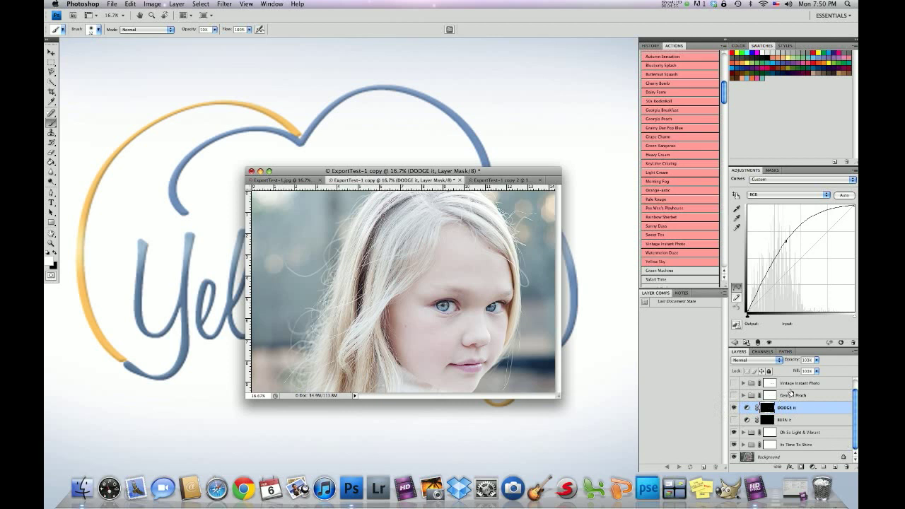
Step: Select and show the Georgia Peach layer, then make black the foreground colour
{"action": "left_click", "coordinate": [787, 397]}
{"action": "left_click", "coordinate": [732, 394]}
{"action": "left_click", "coordinate": [53, 251]}
{"action": "left_click", "coordinate": [782, 395]}
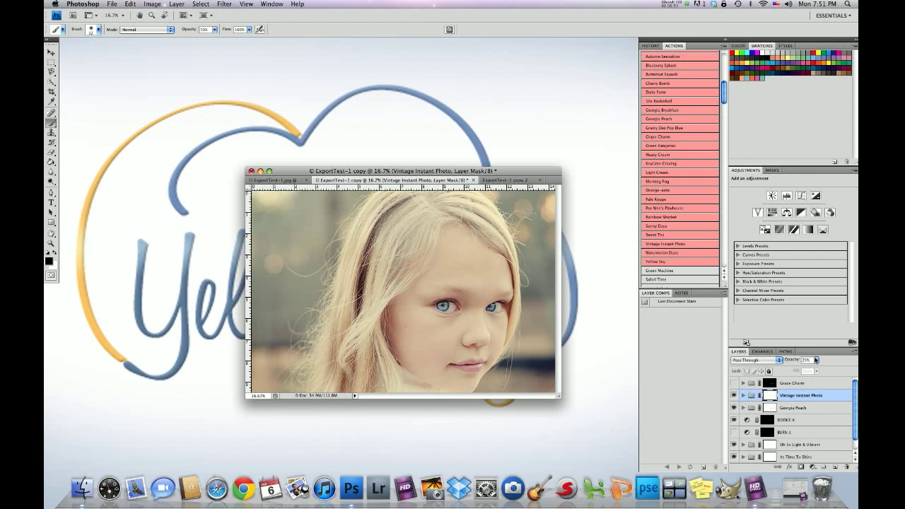
Step: Select the Grape Charm group and show it, comparing with it hidden
{"action": "left_click", "coordinate": [789, 384]}
{"action": "left_click", "coordinate": [734, 383]}
{"action": "left_click", "coordinate": [734, 383]}
{"action": "left_click", "coordinate": [734, 383]}
Step: Set the Grape Charm group's opacity to 21%
{"action": "left_click", "coordinate": [815, 360]}
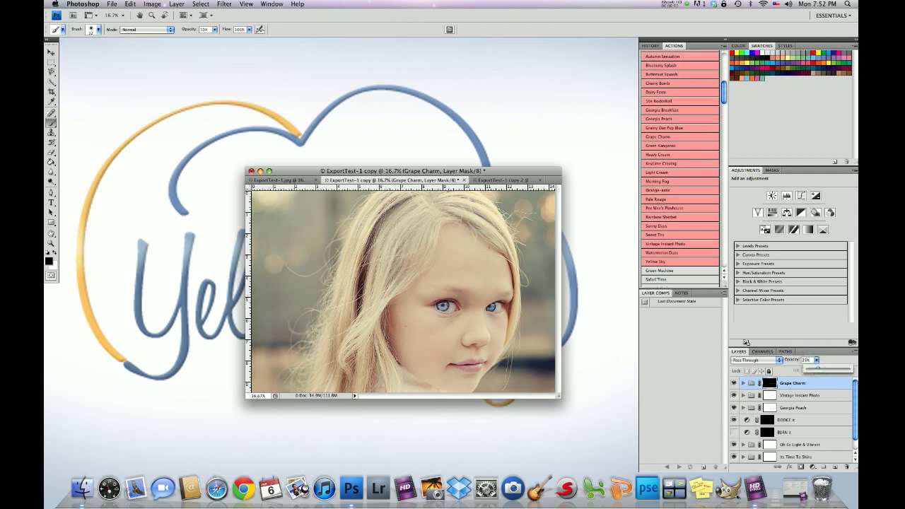
{"action": "left_click_drag", "start_coordinate": [819, 370], "coordinate": [840, 370]}
{"action": "left_click_drag", "start_coordinate": [838, 369], "coordinate": [817, 369]}
Step: Flatten the image, discarding hidden layers, and duplicate Background into a Background copy
{"action": "left_click", "coordinate": [176, 4]}
{"action": "left_click", "coordinate": [202, 288]}
{"action": "left_click", "coordinate": [461, 141]}
{"action": "left_click_drag", "start_coordinate": [746, 385], "coordinate": [834, 466]}
{"action": "left_click", "coordinate": [50, 101]}
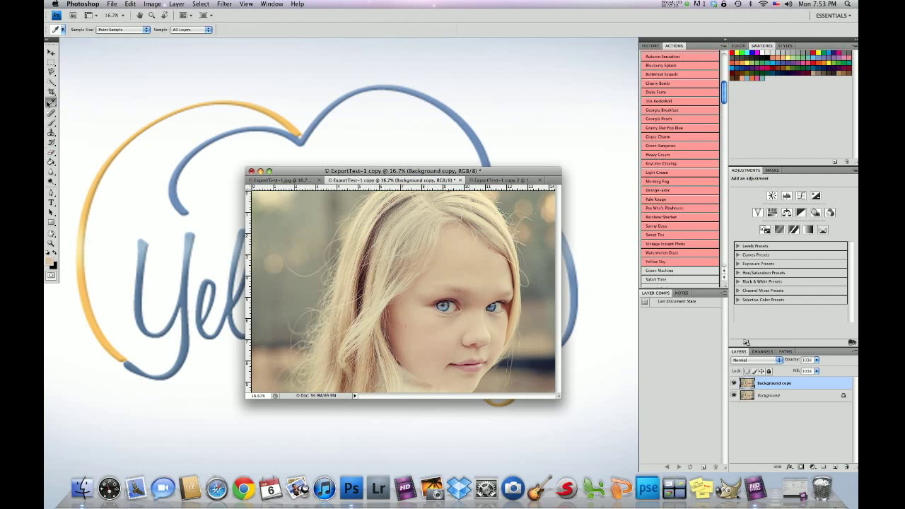
Step: Sample the skin colour beside the eye and set a 98 px brush at about 36% opacity
{"action": "left_click", "coordinate": [431, 316]}
{"action": "left_click", "coordinate": [433, 316]}
{"action": "left_click", "coordinate": [51, 123]}
{"action": "left_click", "coordinate": [98, 30]}
{"action": "left_click_drag", "start_coordinate": [68, 52], "coordinate": [104, 53]}
{"action": "left_click_drag", "start_coordinate": [213, 29], "coordinate": [206, 38]}
{"action": "left_click", "coordinate": [456, 318]}
Step: Paint skin tone over the left under-eye shadow and cheek, enlarging the brush to 182 px
{"action": "mouse_move", "coordinate": [456, 318]}
{"action": "left_mouse_down"}
{"action": "mouse_move", "coordinate": [460, 311]}
{"action": "mouse_move", "coordinate": [442, 317]}
{"action": "mouse_move", "coordinate": [459, 309]}
{"action": "mouse_move", "coordinate": [444, 314]}
{"action": "left_mouse_up"}
{"action": "left_click_drag", "start_coordinate": [475, 340], "coordinate": [452, 321]}
{"action": "left_click", "coordinate": [96, 31]}
{"action": "left_click", "coordinate": [102, 51]}
{"action": "left_click", "coordinate": [436, 333]}
{"action": "mouse_move", "coordinate": [451, 334]}
{"action": "left_mouse_down"}
{"action": "mouse_move", "coordinate": [426, 325]}
{"action": "mouse_move", "coordinate": [453, 352]}
{"action": "mouse_move", "coordinate": [433, 365]}
{"action": "mouse_move", "coordinate": [450, 325]}
{"action": "left_mouse_up"}
{"action": "mouse_move", "coordinate": [462, 380]}
{"action": "left_mouse_down"}
{"action": "mouse_move", "coordinate": [448, 317]}
{"action": "mouse_move", "coordinate": [431, 325]}
{"action": "left_mouse_up"}
Step: Adjust the brush size and return to the canvas to paint the right eye
{"action": "key", "text": "i"}
{"action": "key", "text": "b"}
{"action": "key", "text": "bracketright"}
{"action": "key", "text": "bracketright"}
{"action": "key", "text": "bracketright"}
{"action": "key", "text": "bracketright"}
{"action": "left_click", "coordinate": [99, 29]}
{"action": "left_click", "coordinate": [489, 319]}
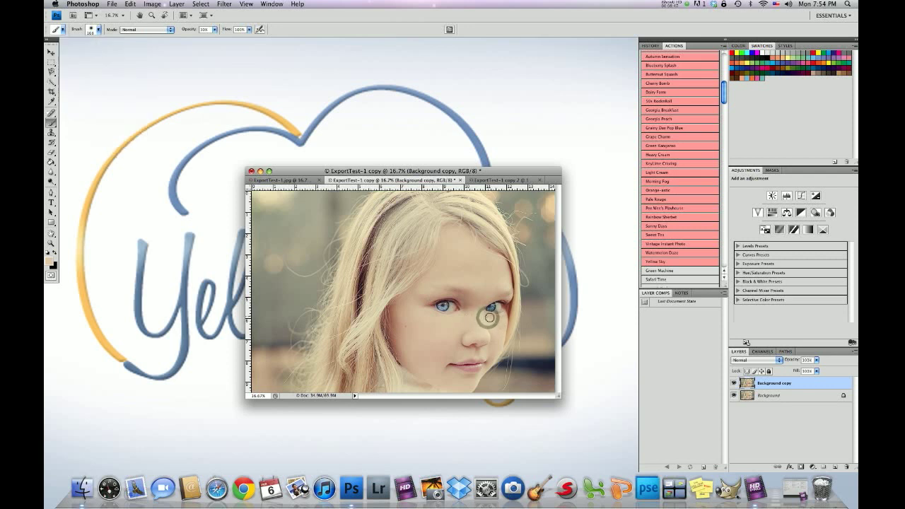